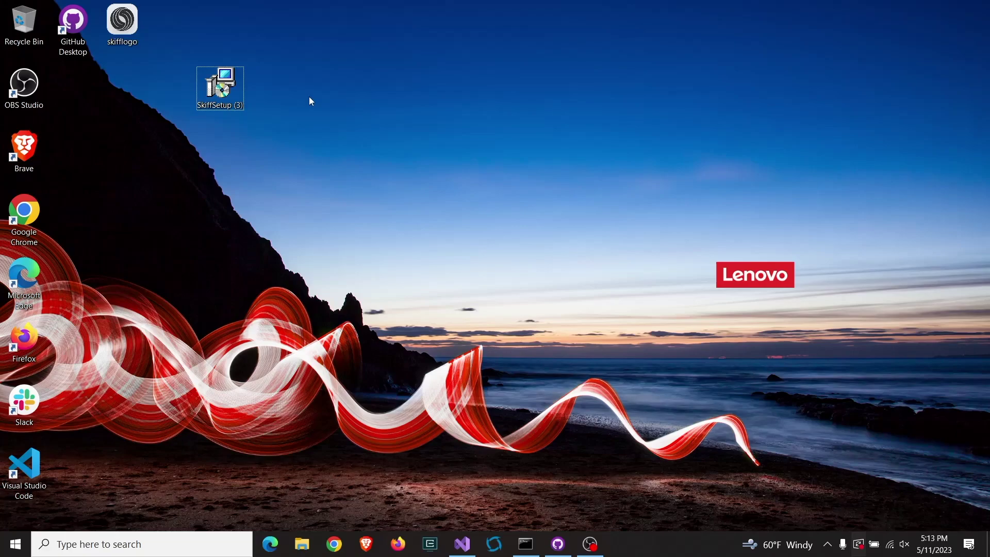
- Run the Skiff setup file and install Skiff Desktop into the default folder
double_click(229, 90)
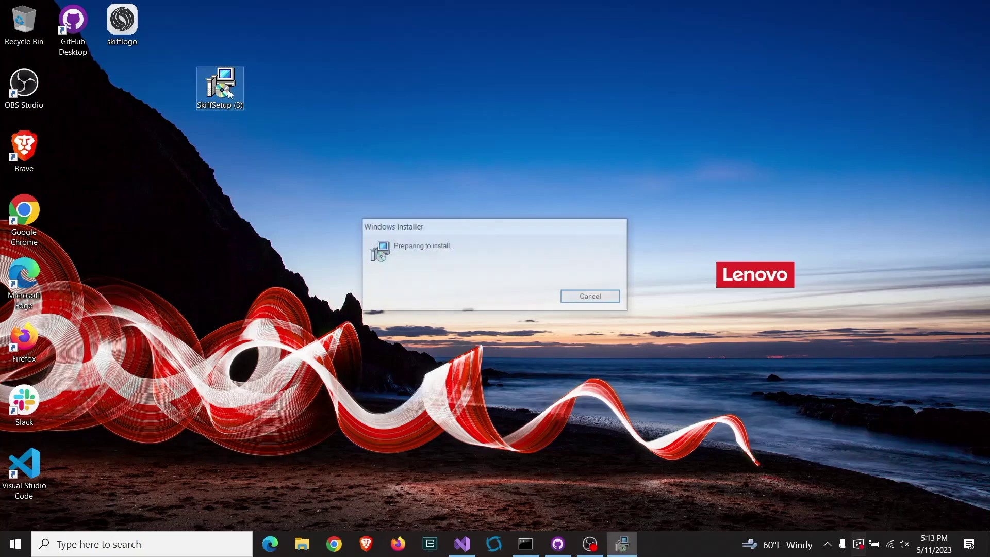
left_click(560, 382)
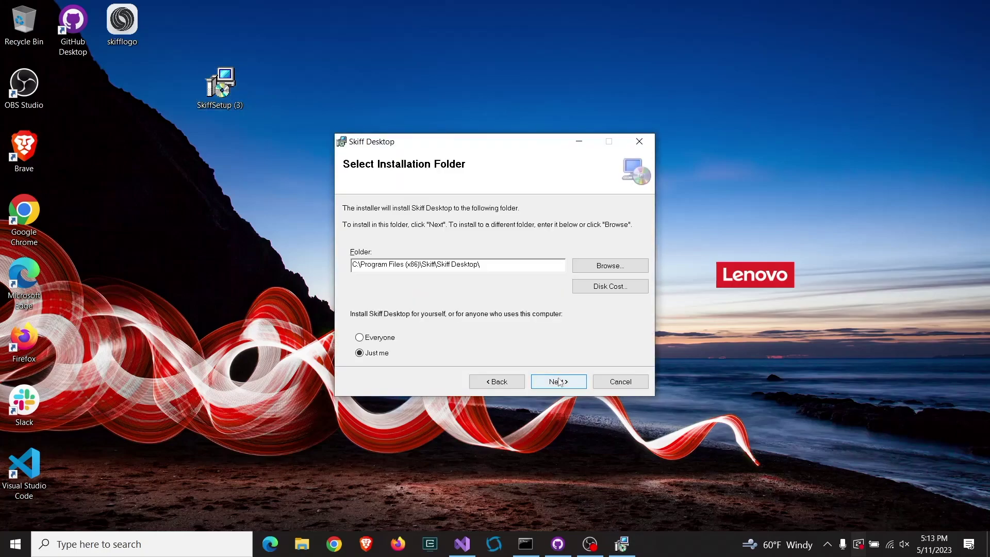
left_click(561, 381)
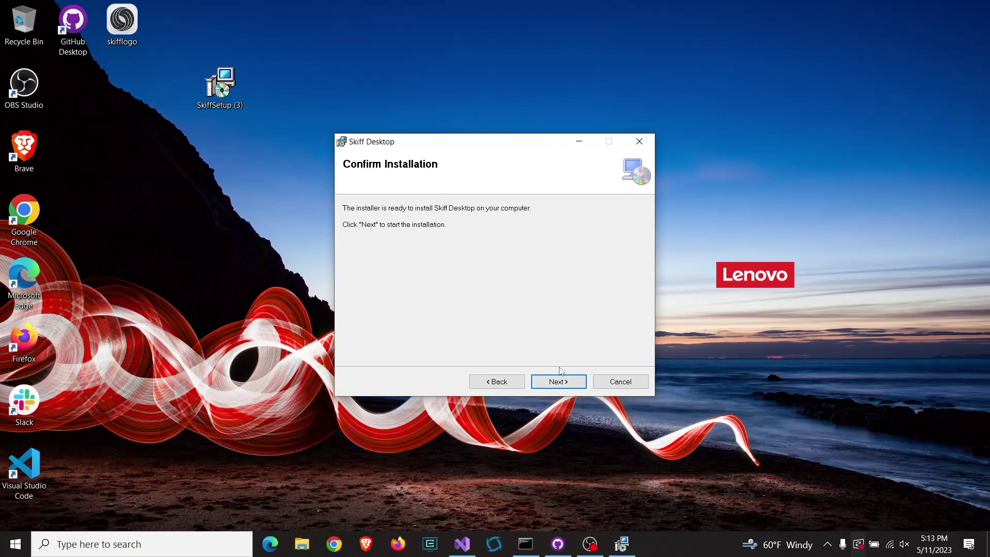
left_click(560, 381)
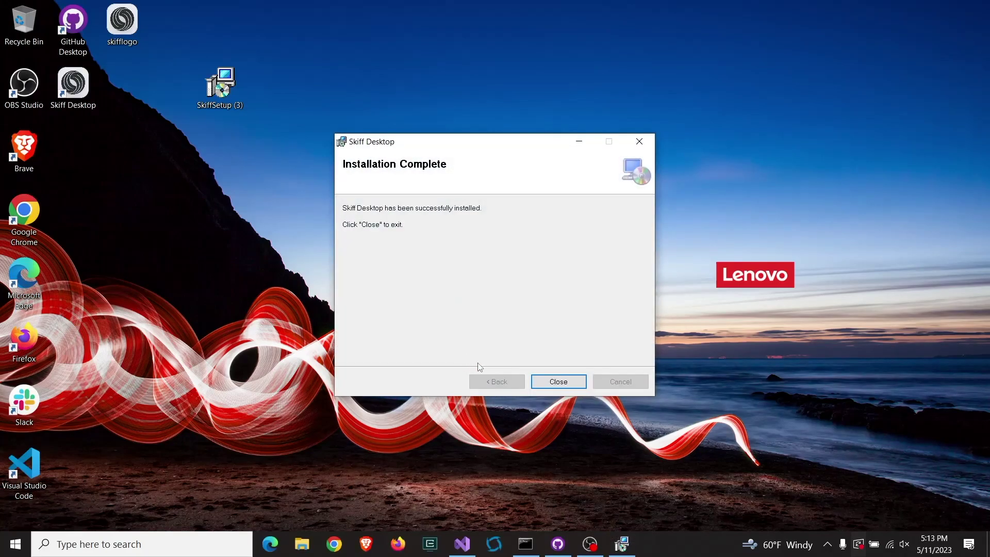
left_click(551, 382)
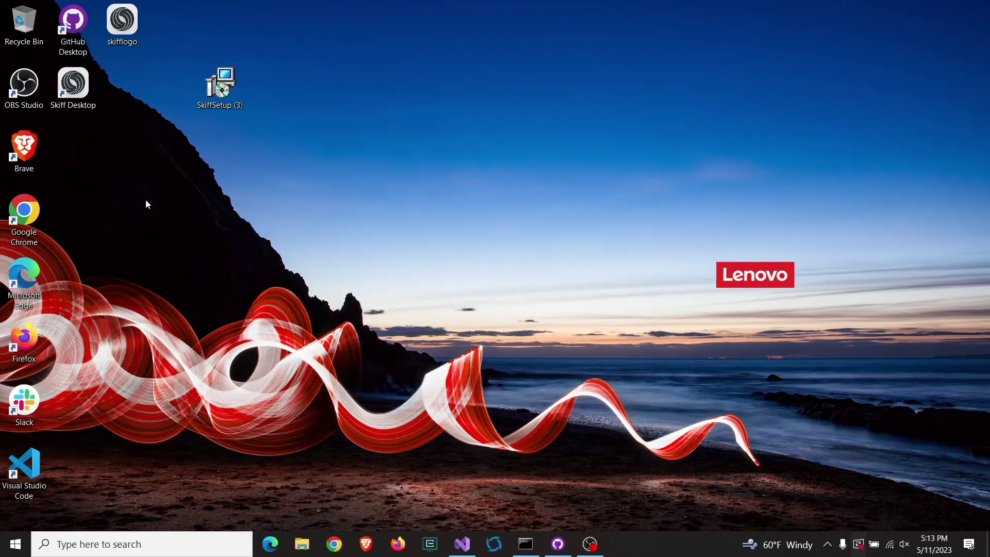
double_click(73, 87)
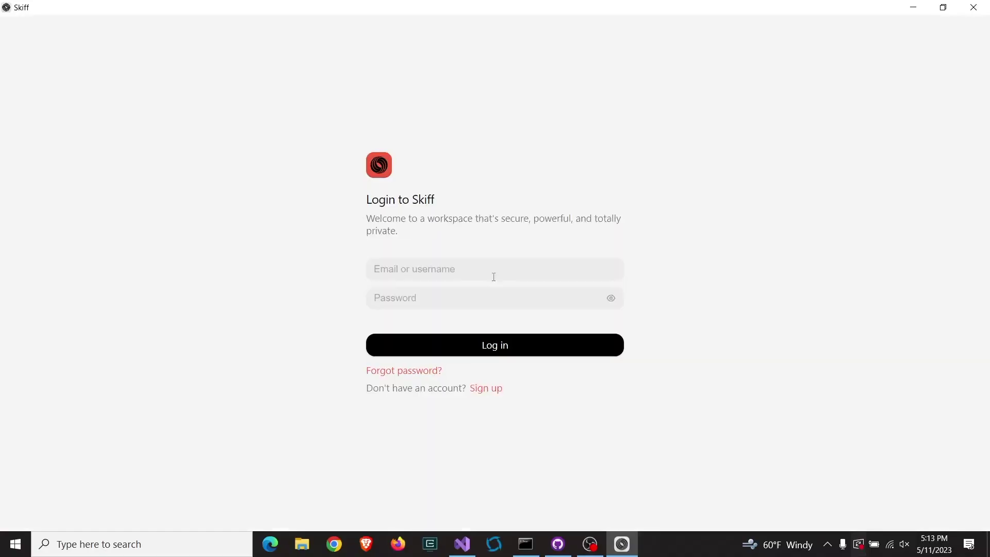
- Log in to Skiff Desktop with the saved credentials
left_click(496, 277)
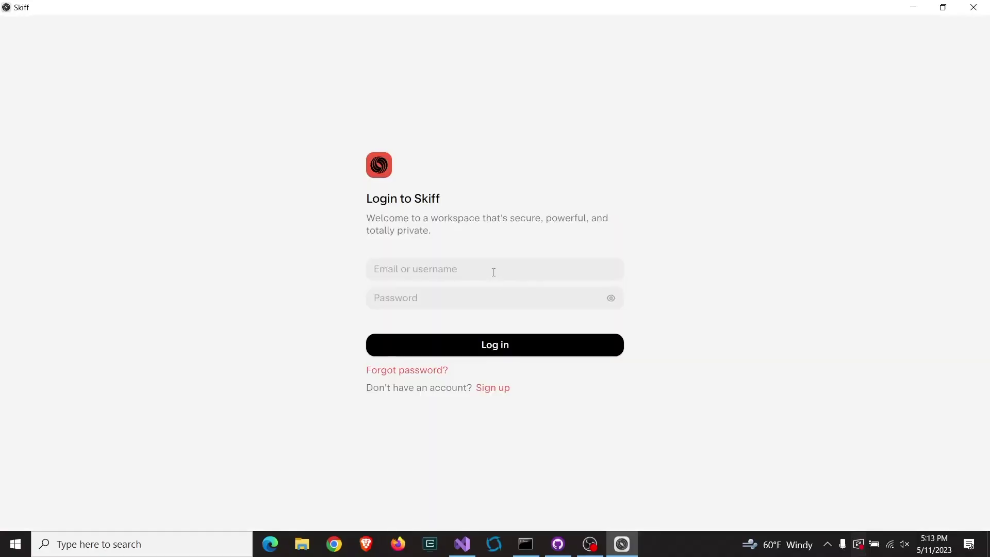
left_click(582, 215)
left_click(518, 272)
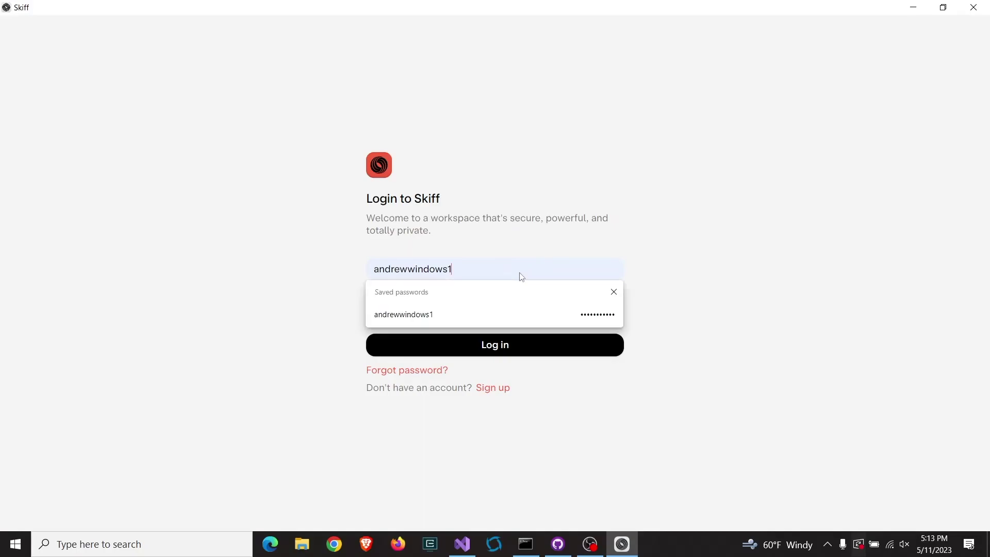
left_click(666, 246)
left_click(511, 346)
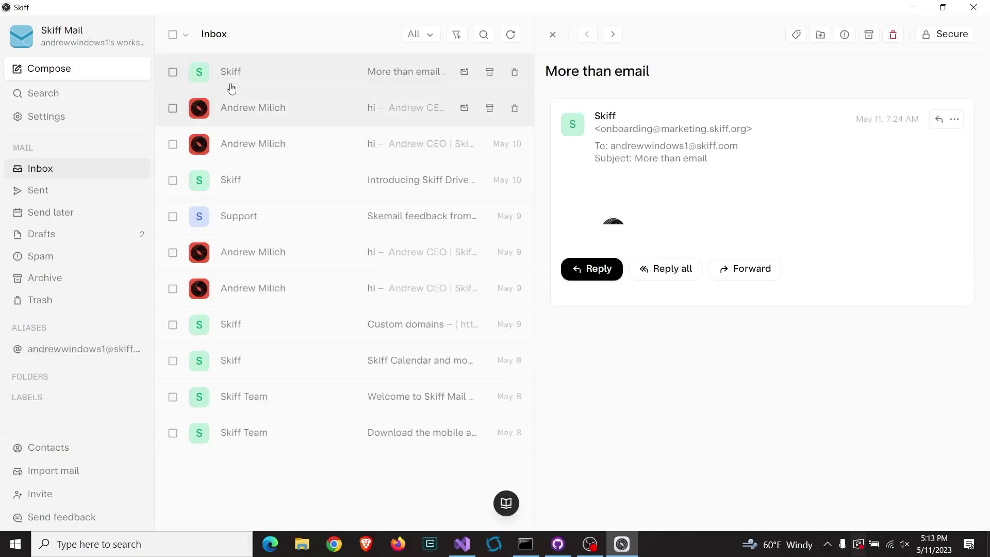
scroll(691, 224, "down", 5)
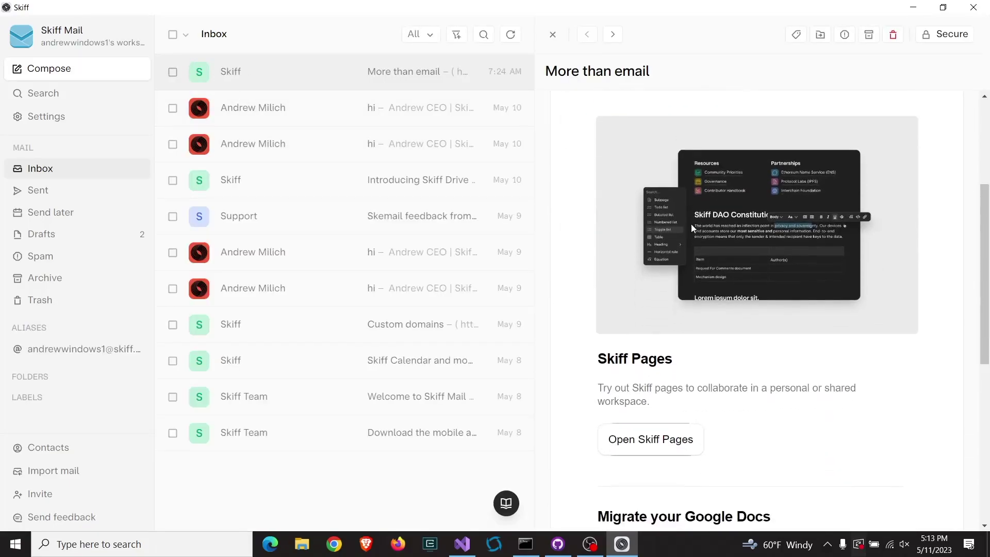
scroll(691, 224, "down", 3)
scroll(691, 223, "down", 4)
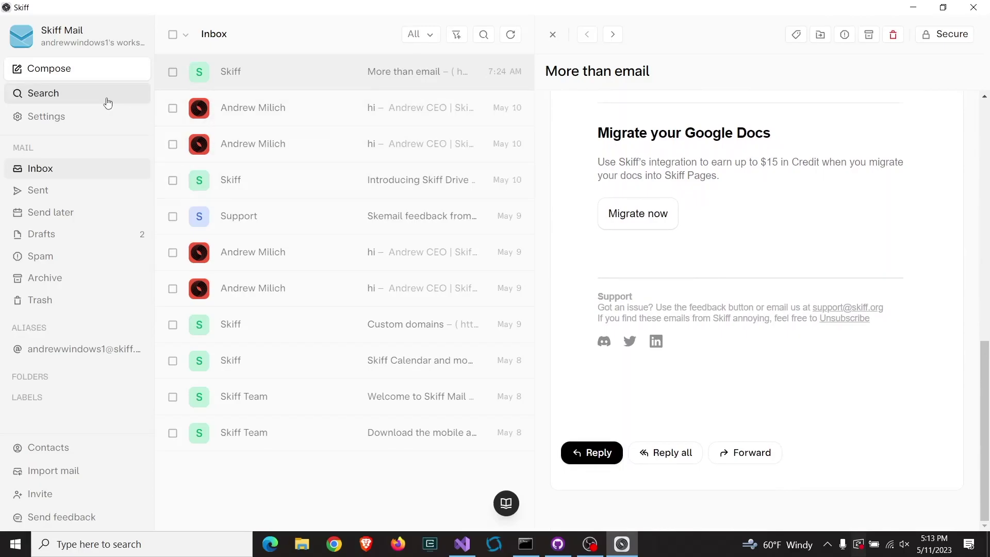
left_click(34, 39)
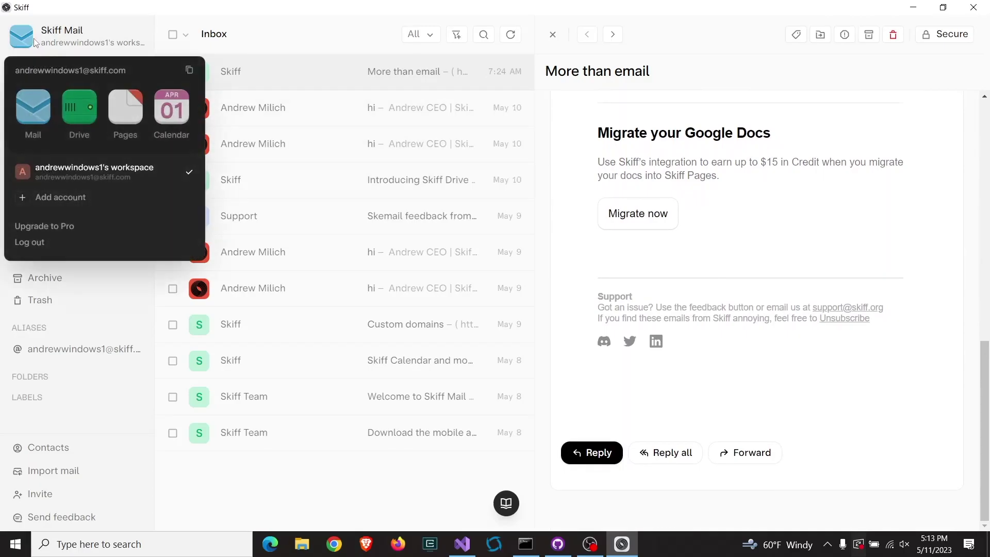
- In Skiff Pages, create a folder named 'Folder' containing a page titled 'Hello!'
left_click(125, 108)
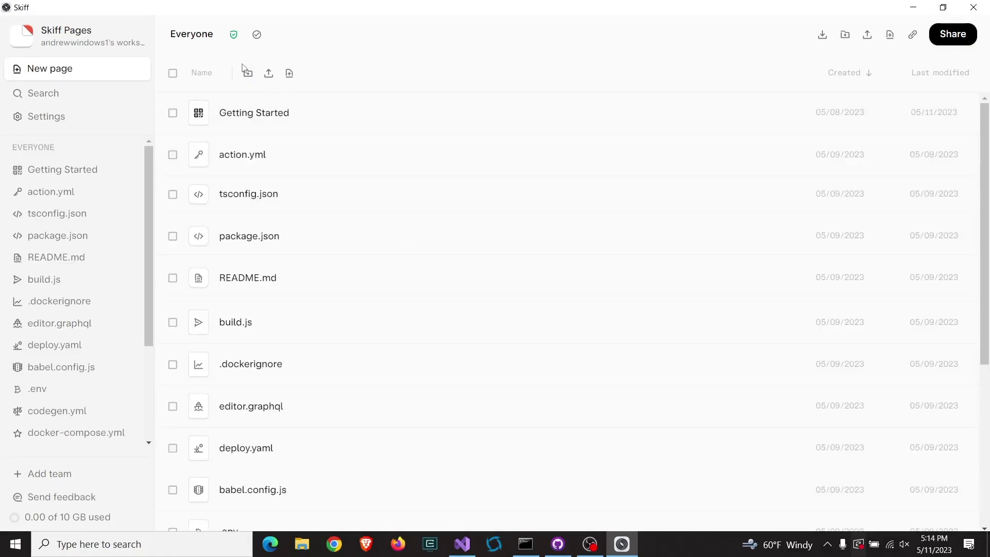
left_click(248, 72)
type("Fold")
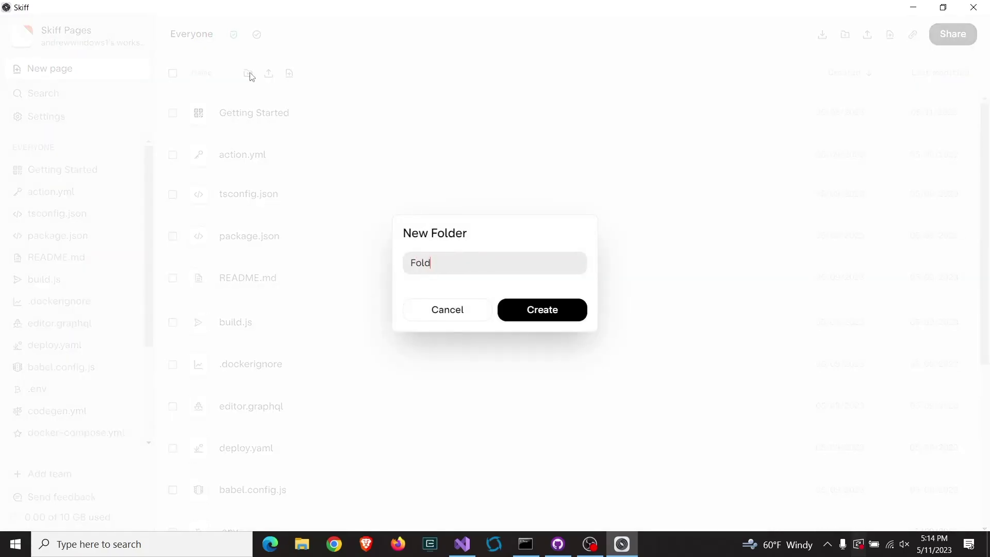
type("er")
key("Return")
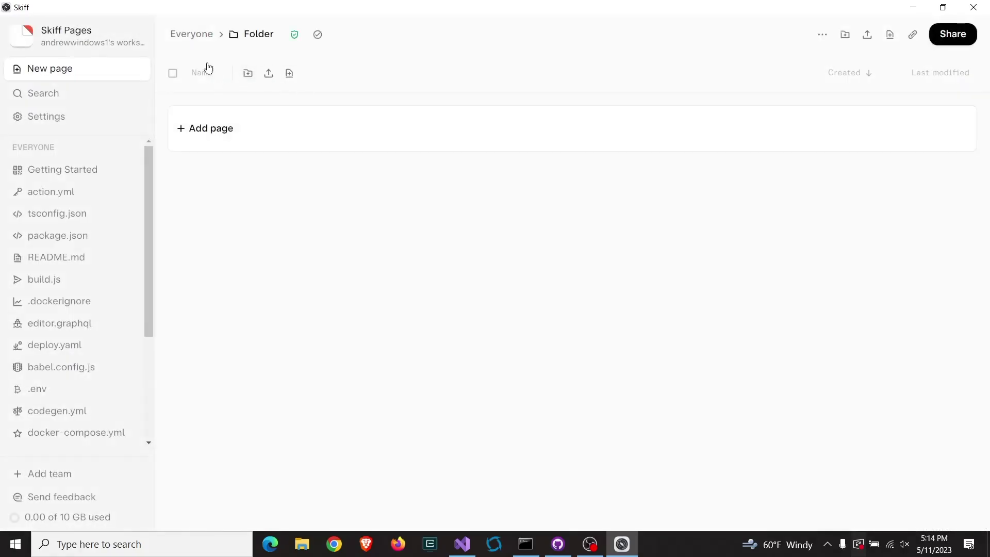
left_click(221, 128)
type("Hello!")
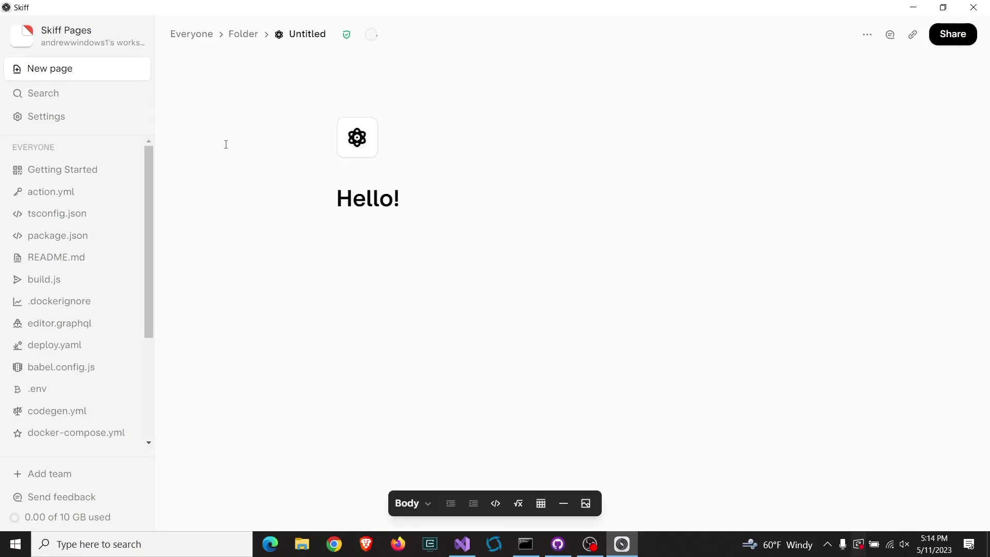
left_click(54, 29)
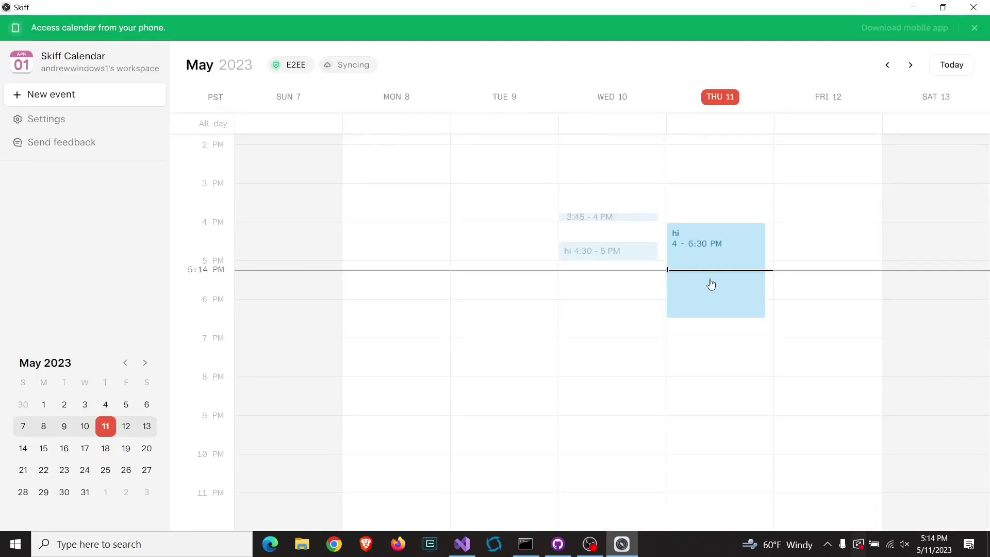
- Save an 'Eat dinner' event on Thursday, 7–8:45 PM, with a Jitsi Meet link
left_click(715, 345)
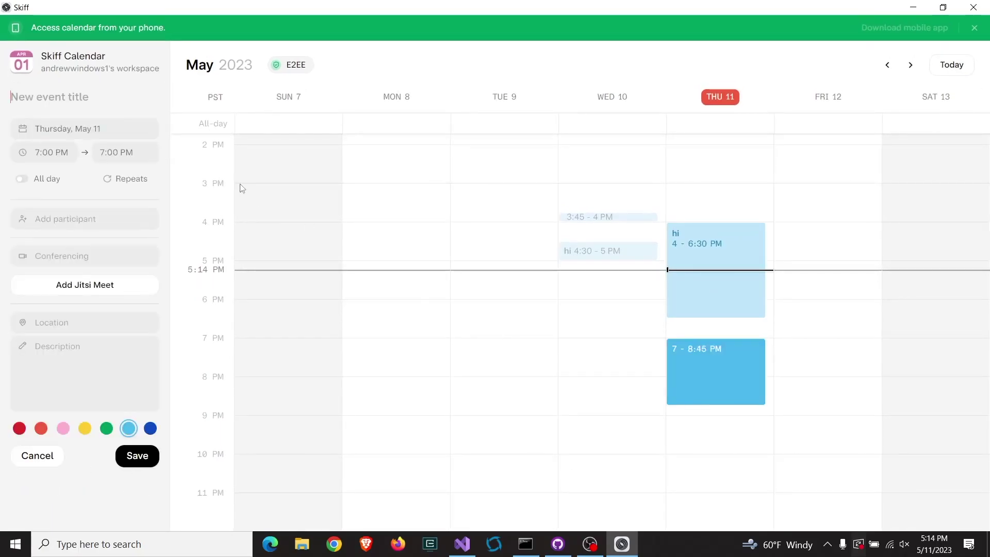
type("Eat dinner")
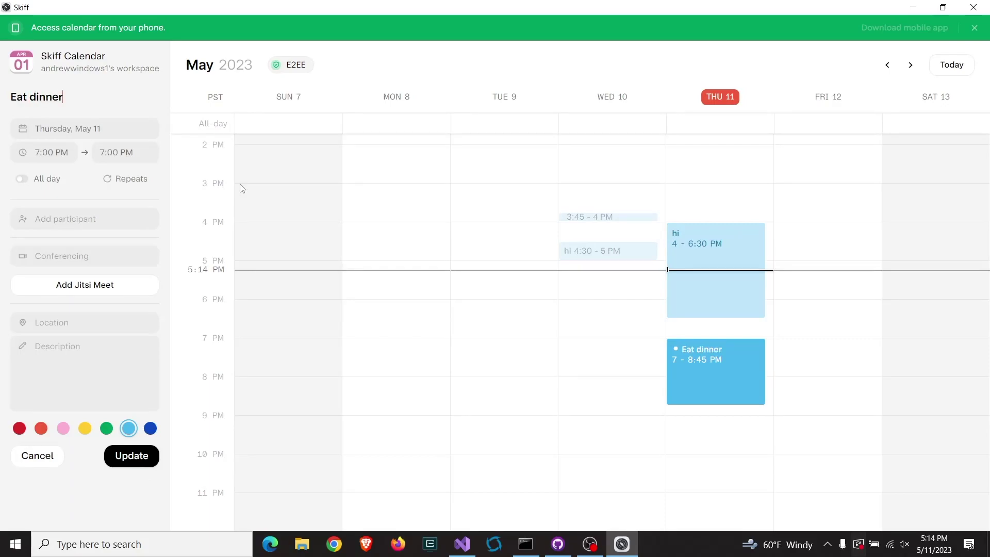
left_click(84, 285)
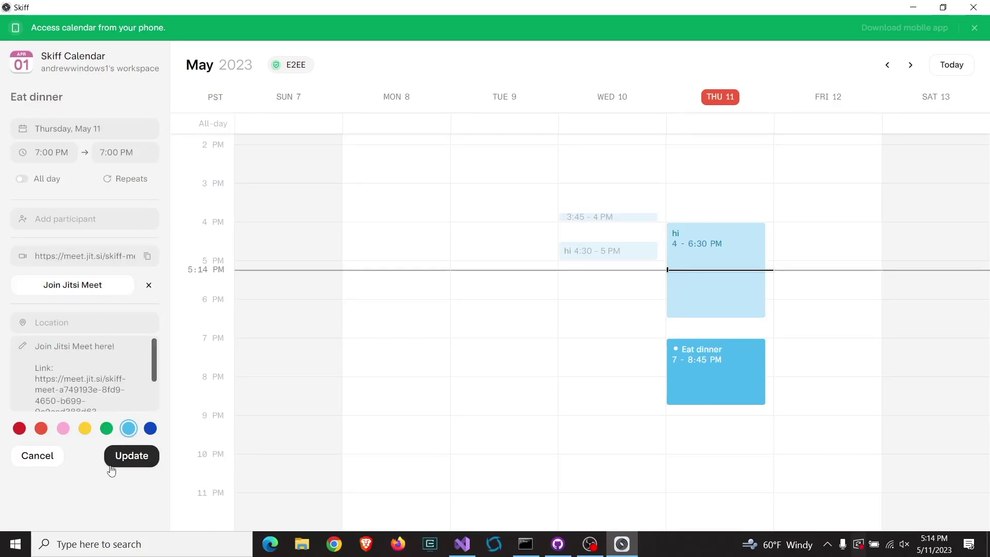
left_click(132, 456)
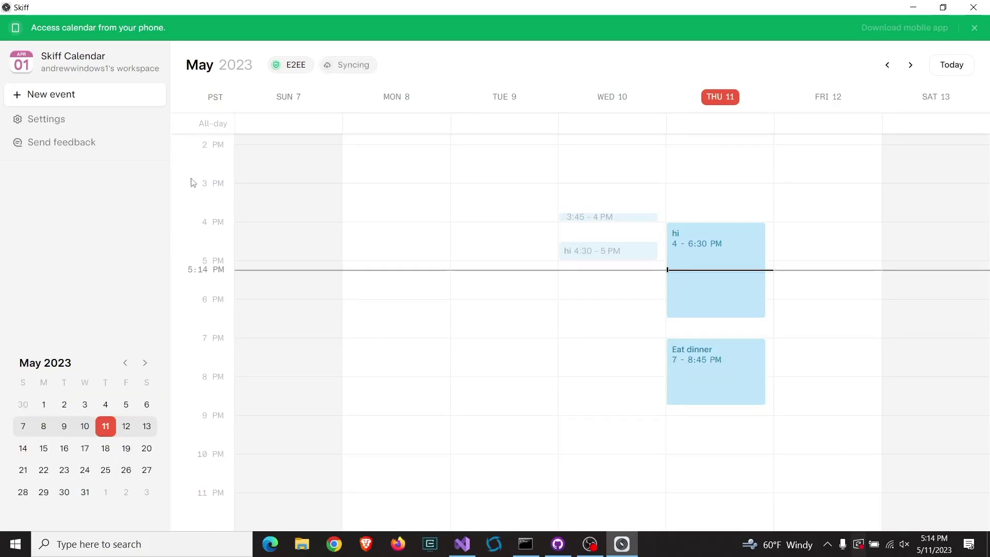
- Browse the calendar settings' import and time and date format options, then close them
left_click(46, 119)
left_click(150, 250)
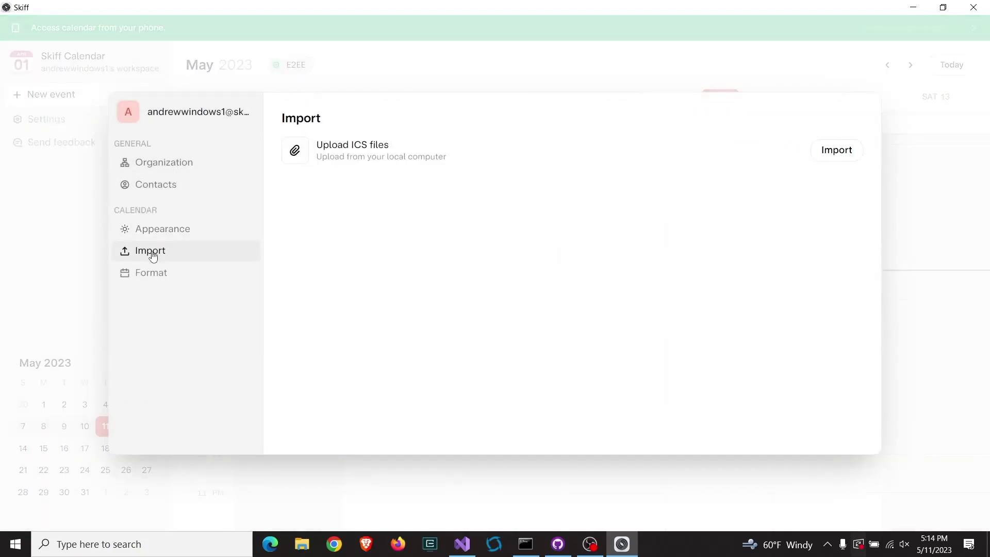
left_click(151, 273)
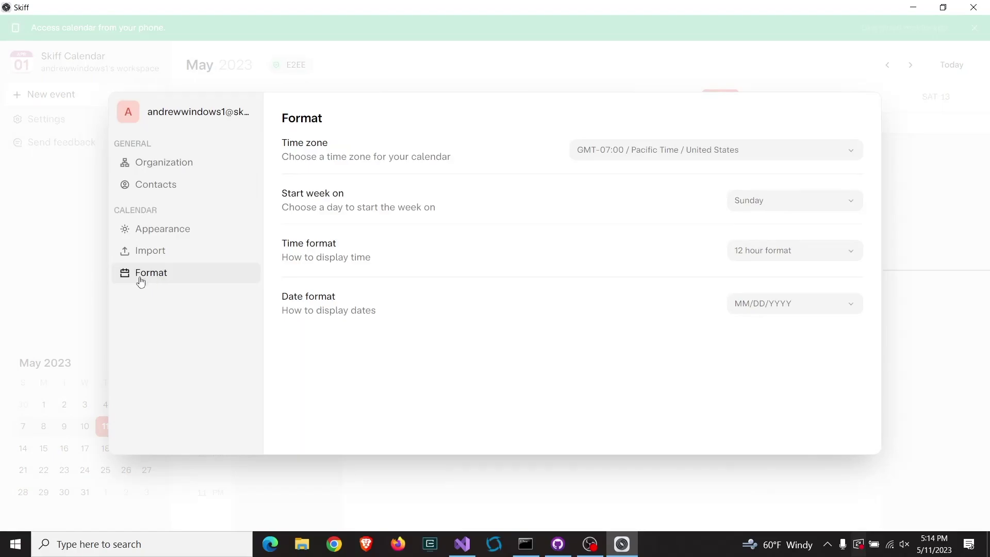
left_click(74, 285)
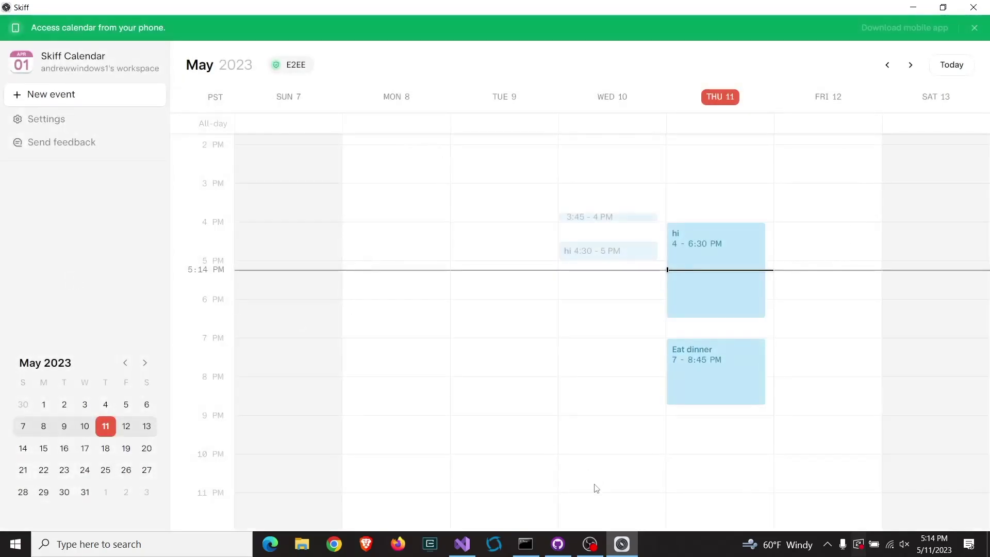